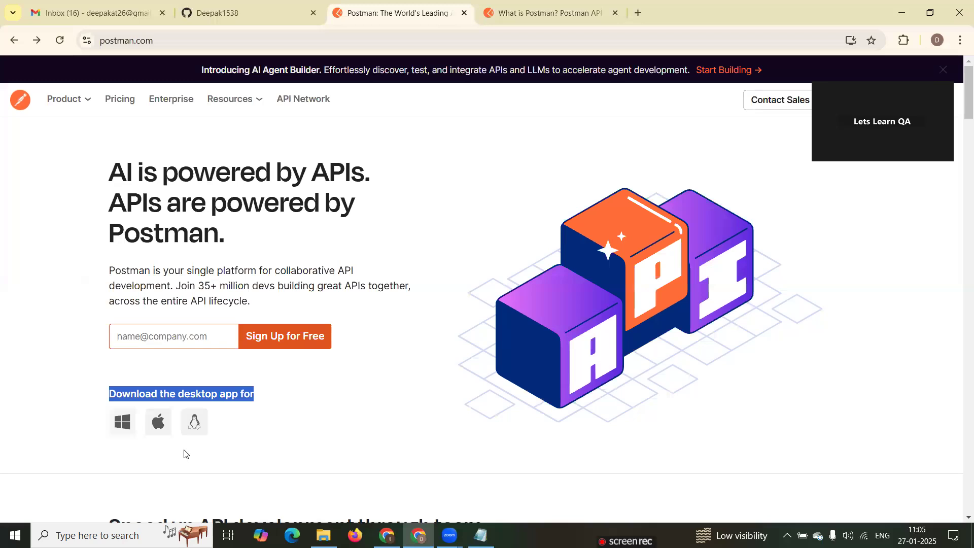
Step: Enter your e-mail address in the sign-up field and start the free Postman sign-up
{"action": "left_click", "coordinate": [55, 378]}
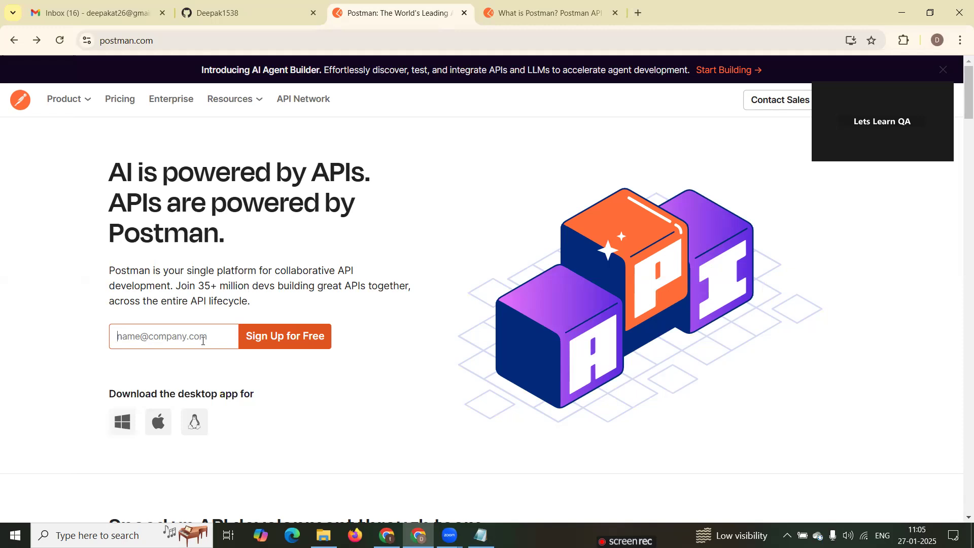
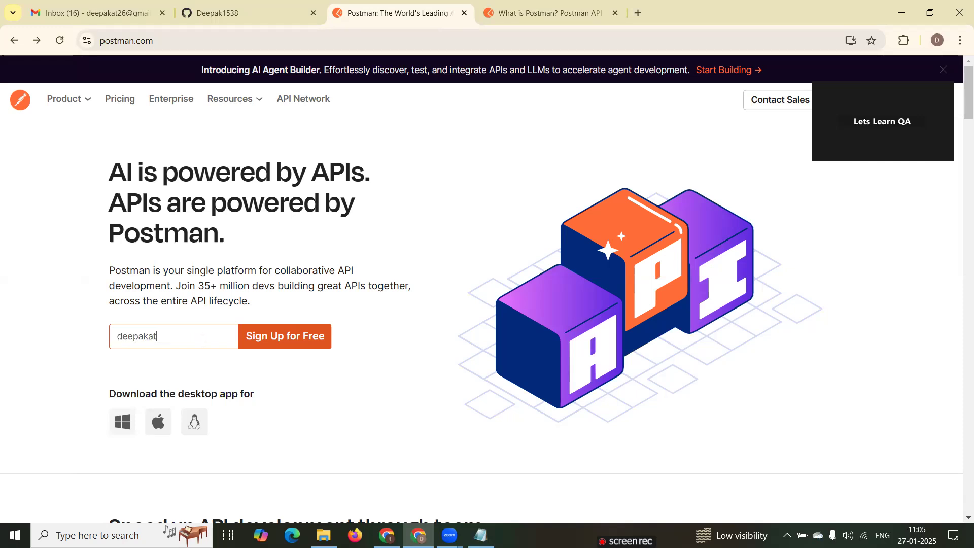
{"action": "left_click", "coordinate": [281, 340]}
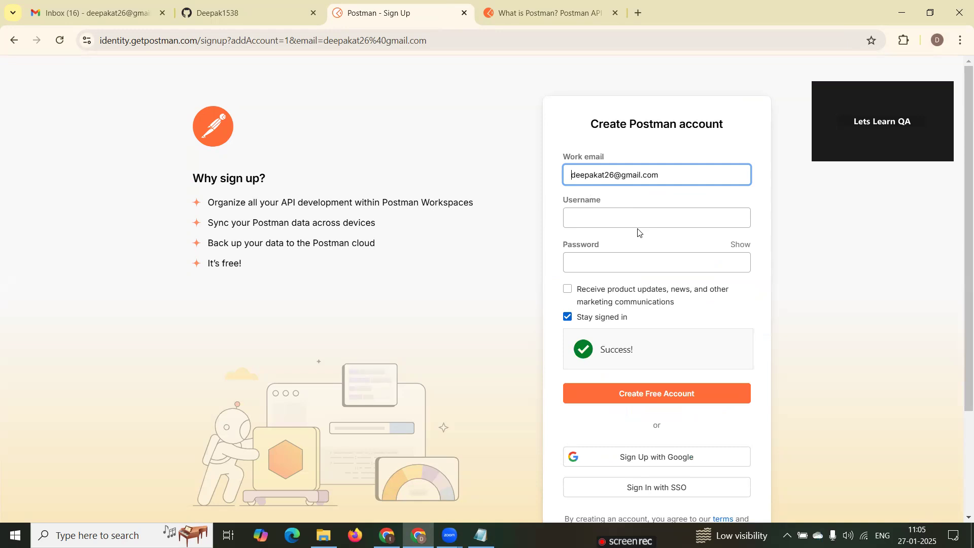
Step: Enter a username for the new Postman account
{"action": "left_click", "coordinate": [624, 220]}
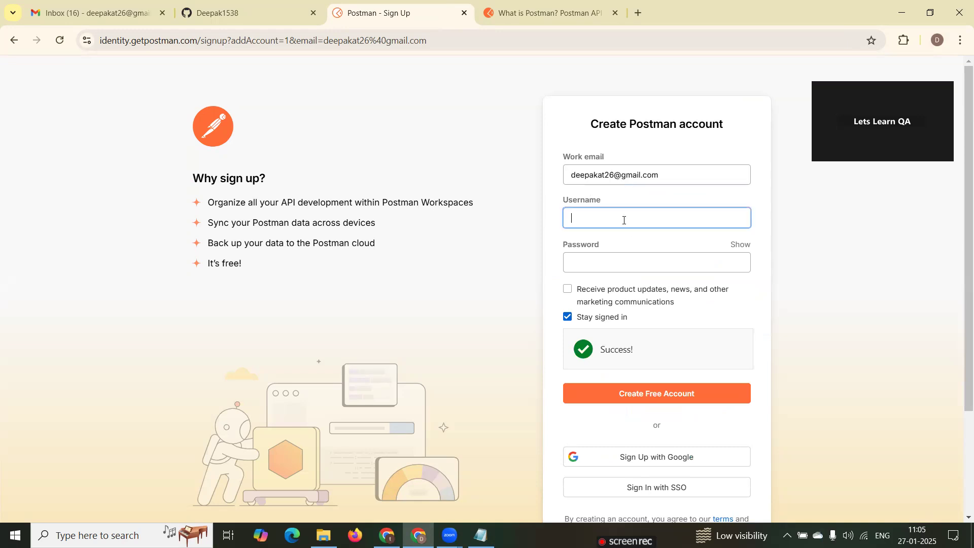
{"action": "type", "text": "deepakat26"}
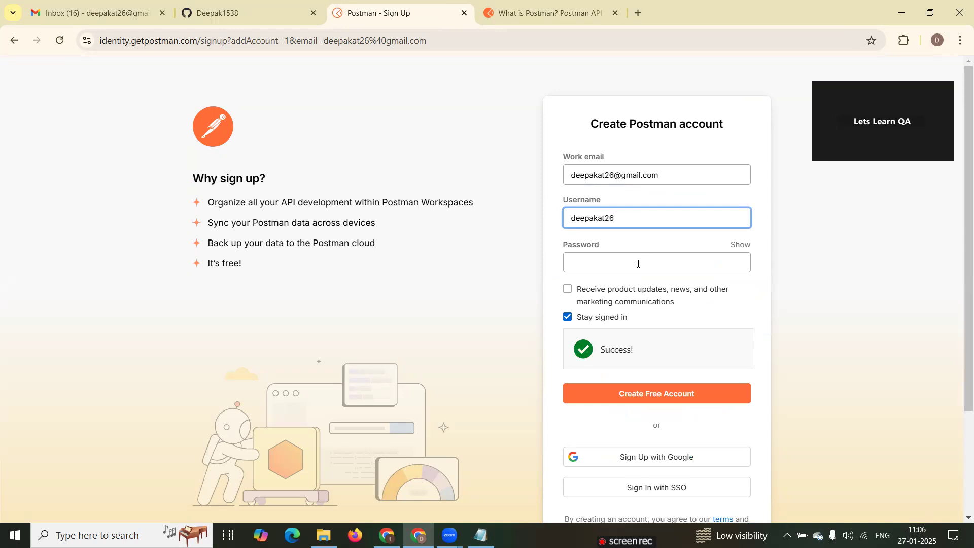
Step: Enter the account password, create the free account, and decline saving the password in the browser
{"action": "left_click", "coordinate": [638, 264]}
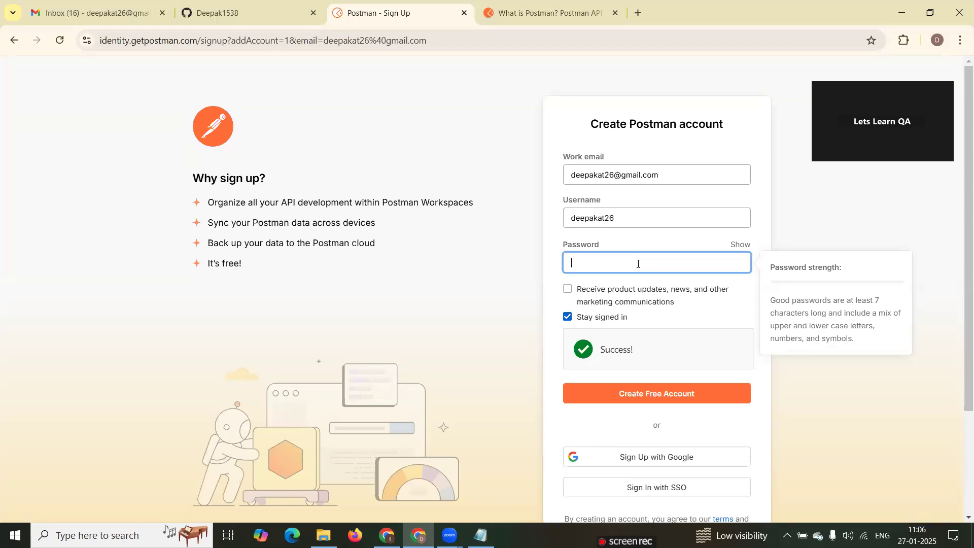
{"action": "type", "text": "D•••••••••••"}
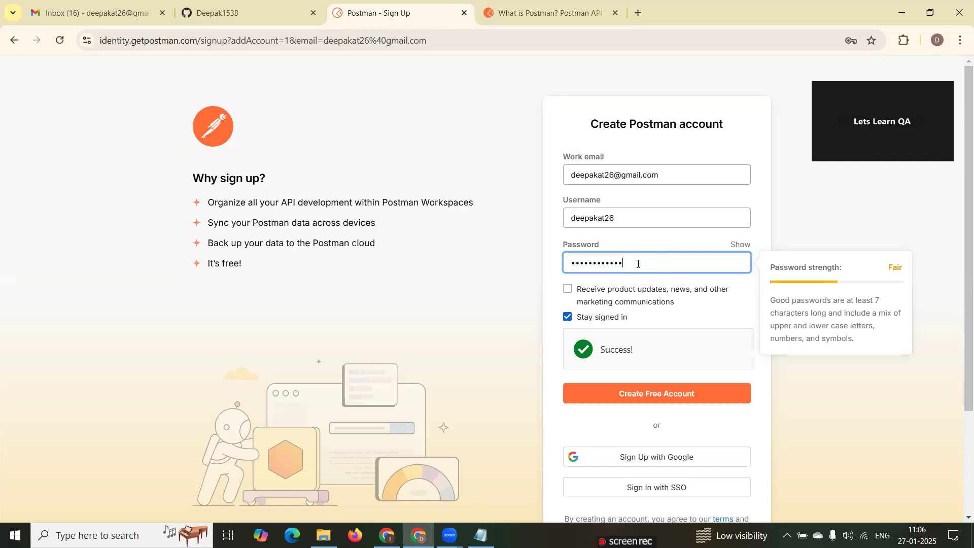
{"action": "type", "text": "•••"}
{"action": "left_click", "coordinate": [656, 395]}
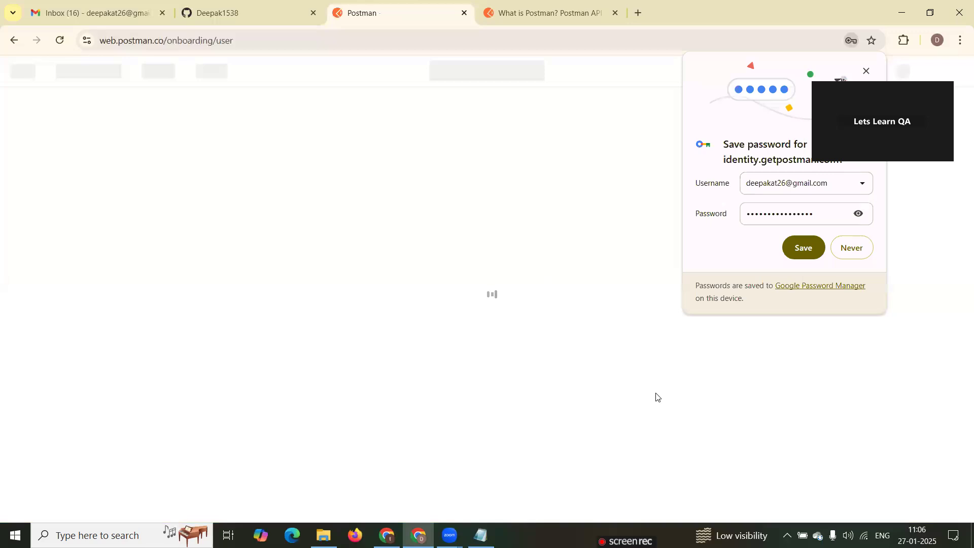
{"action": "left_click", "coordinate": [850, 247]}
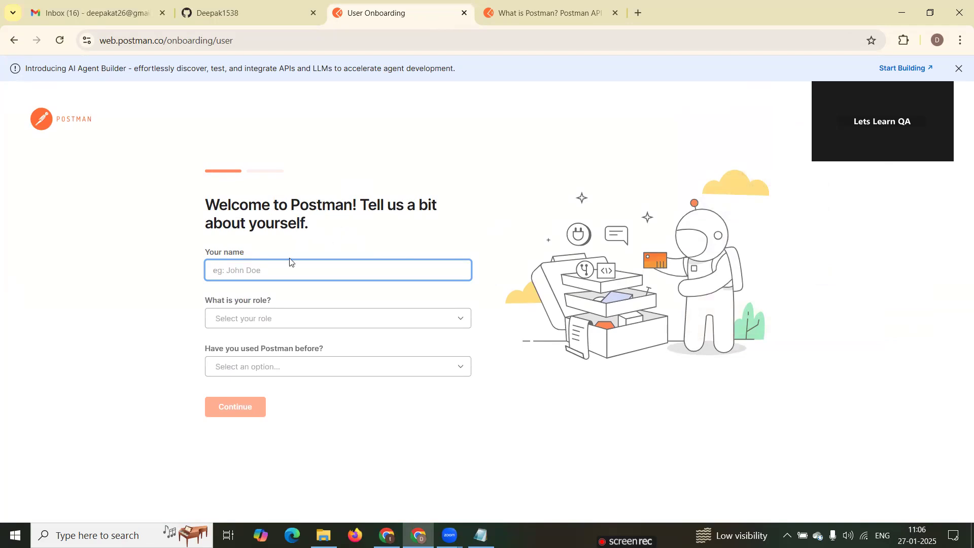
Step: Enter your full name in onboarding and set the role to Quality Engineer / Tester
{"action": "type", "text": "Deepak Sharma"}
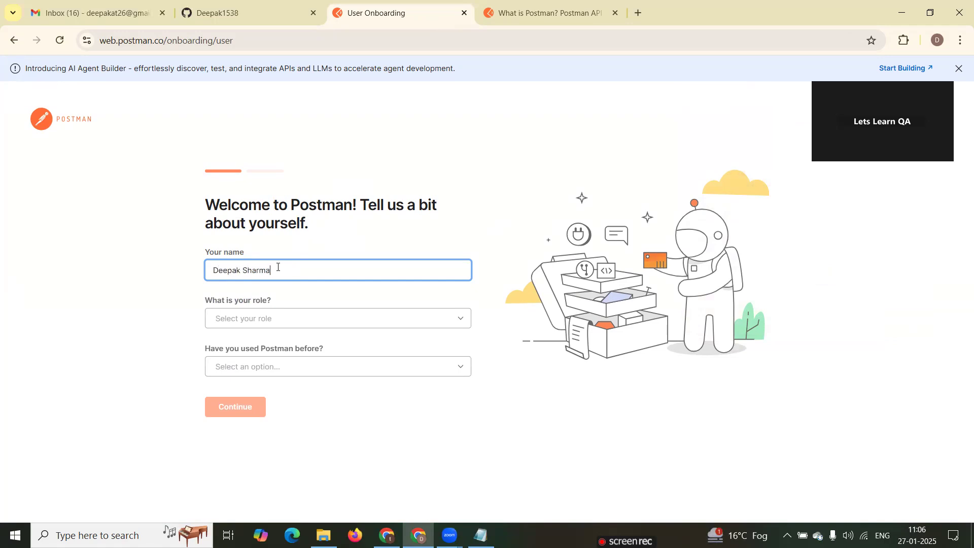
{"action": "left_click", "coordinate": [351, 318]}
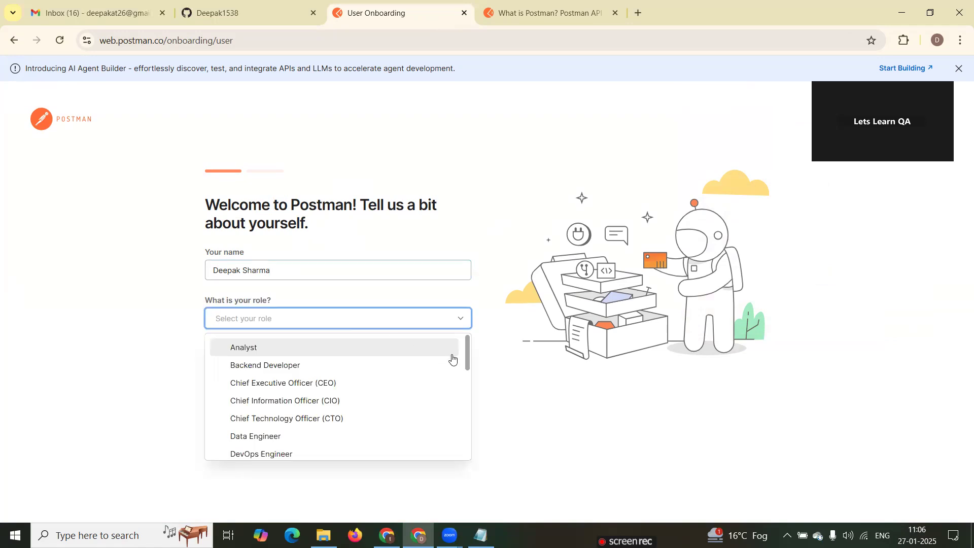
{"action": "left_click_drag", "start_coordinate": [467, 354], "coordinate": [468, 405]}
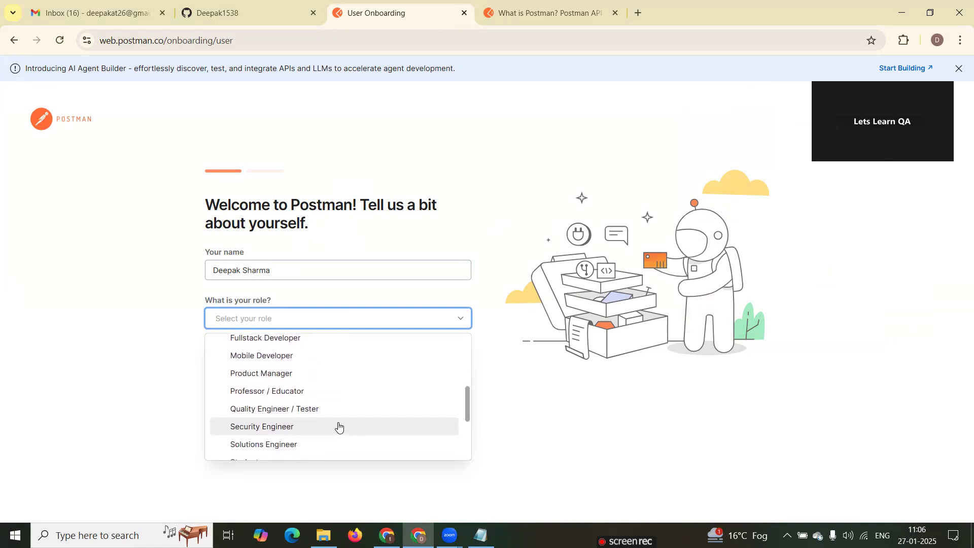
{"action": "left_click", "coordinate": [319, 409]}
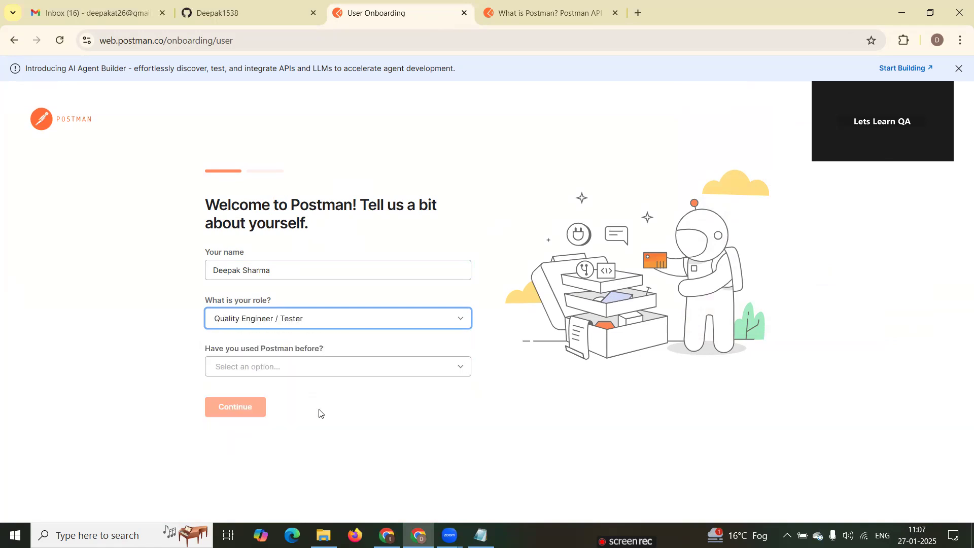
Step: Answer Yes to having used Postman before and continue onboarding
{"action": "left_click", "coordinate": [332, 372]}
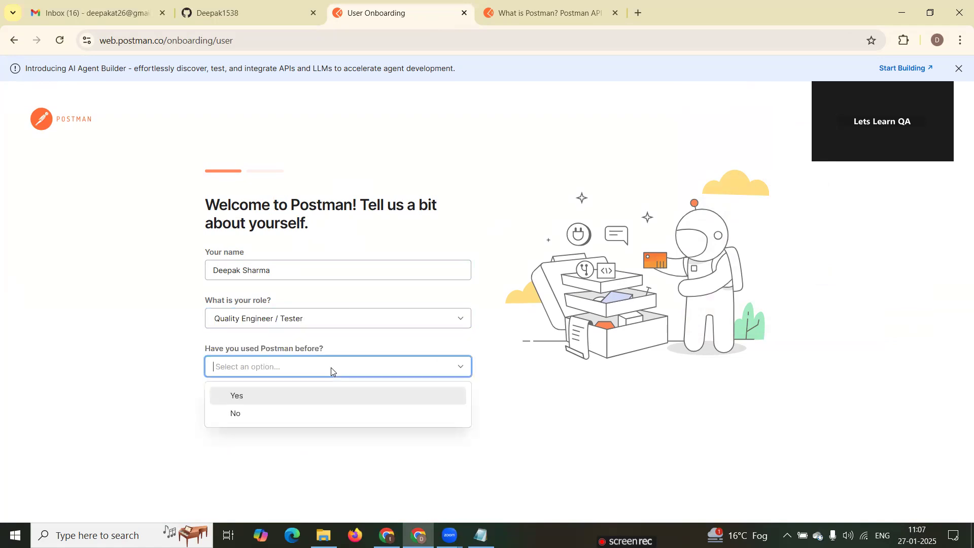
{"action": "left_click", "coordinate": [321, 401]}
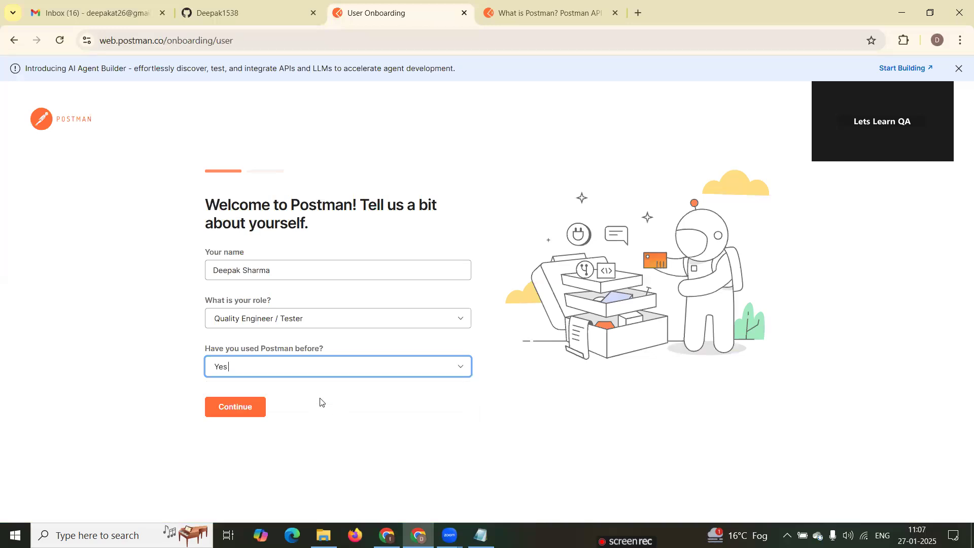
{"action": "left_click", "coordinate": [235, 408]}
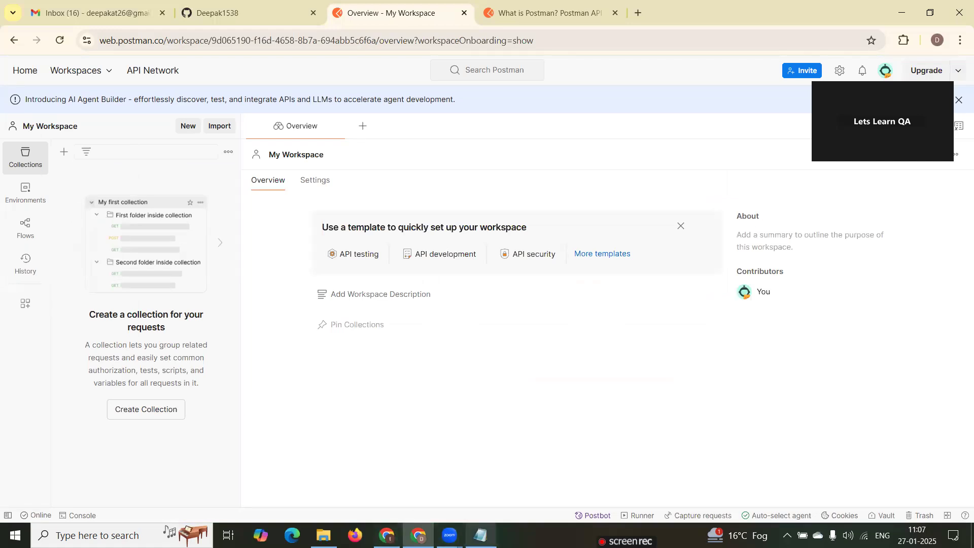
Step: Switch to the Notepad agenda, highlight the Sign Up for Postman line, and minimize Notepad
{"action": "left_click", "coordinate": [481, 535]}
{"action": "left_click", "coordinate": [209, 186]}
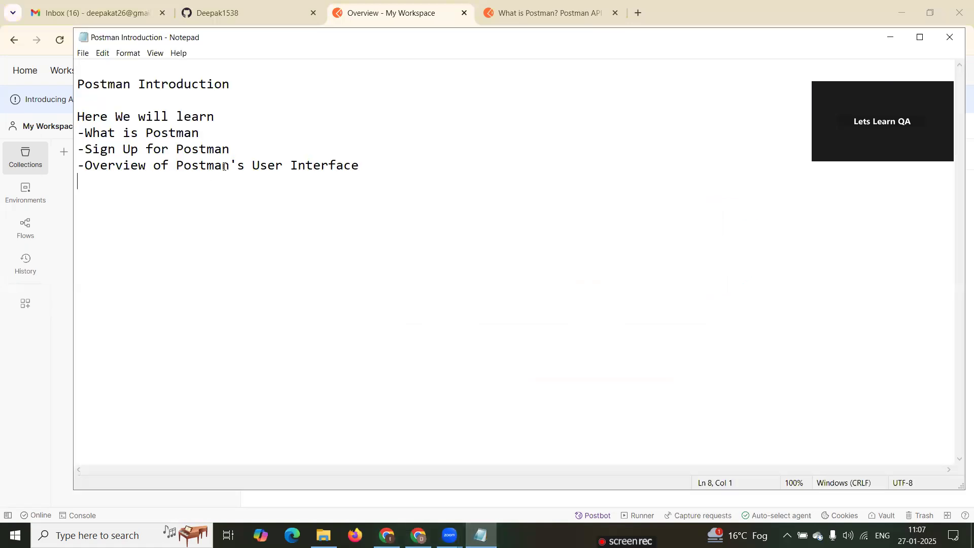
{"action": "left_click_drag", "start_coordinate": [229, 150], "coordinate": [77, 150]}
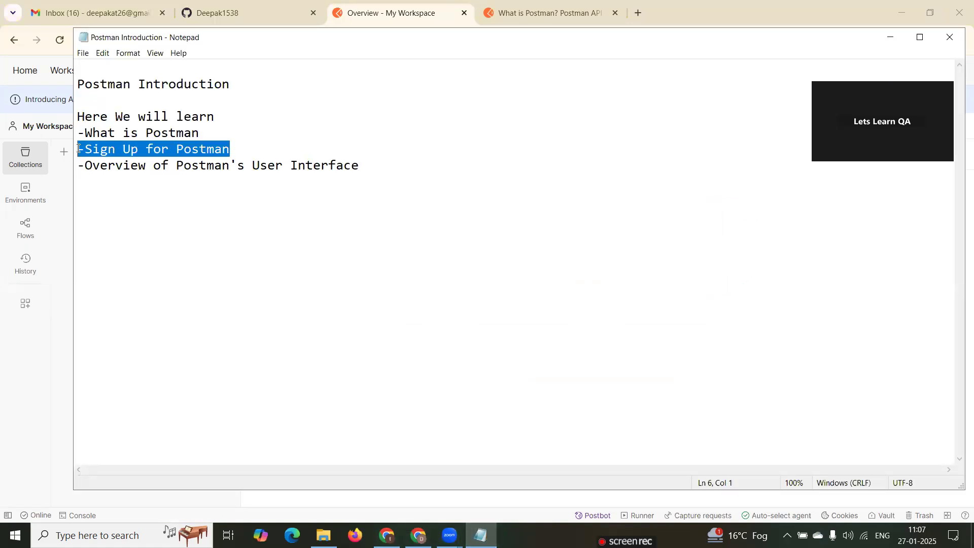
{"action": "left_click", "coordinate": [142, 181]}
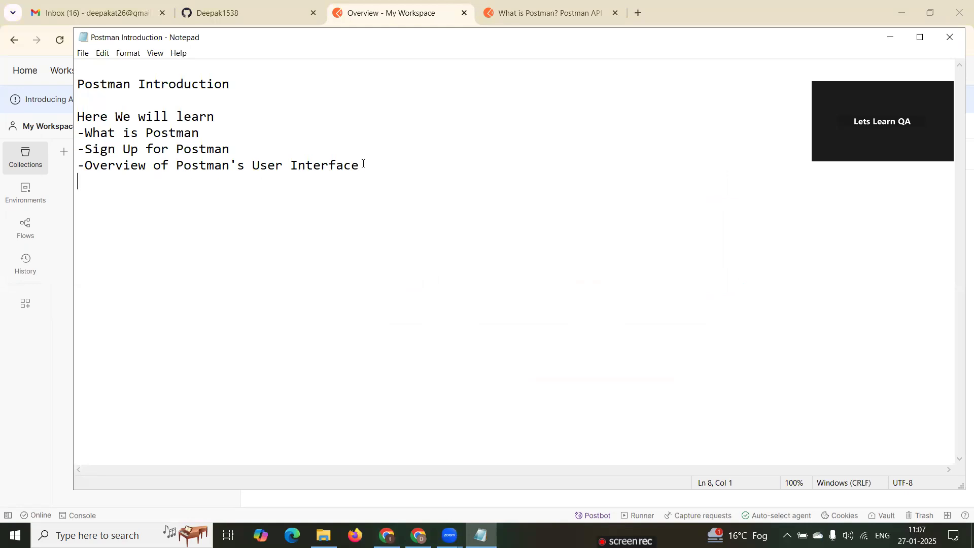
{"action": "left_click", "coordinate": [890, 37]}
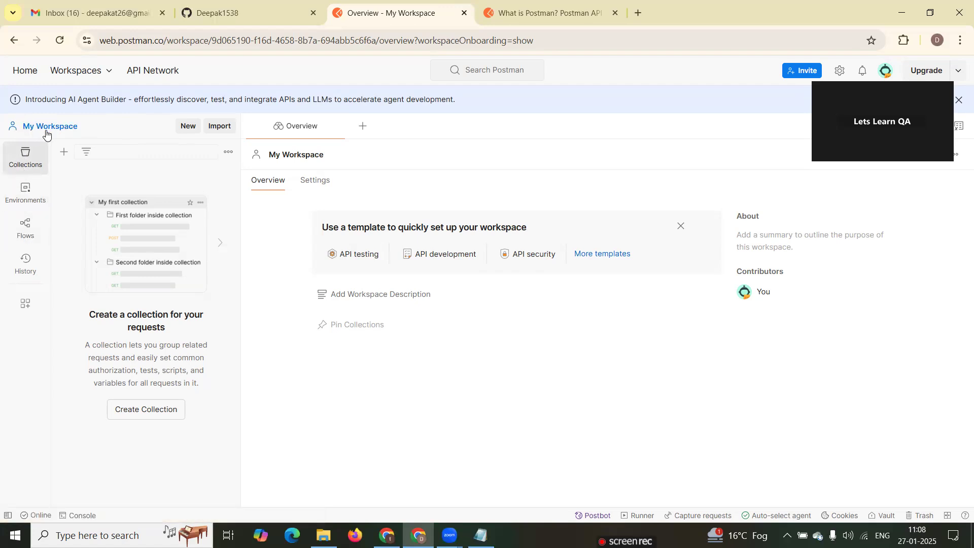
Step: Start creating a new blank workspace
{"action": "left_click", "coordinate": [106, 77]}
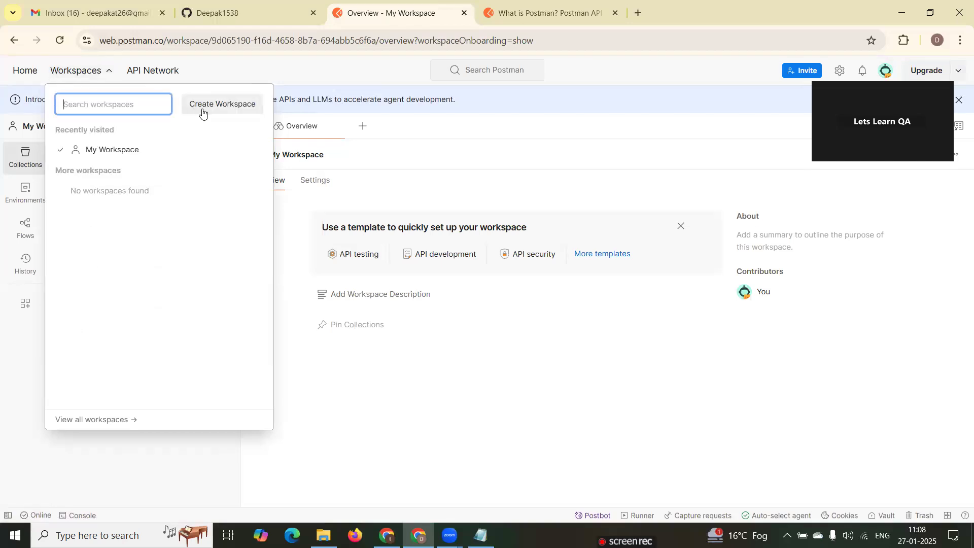
{"action": "left_click", "coordinate": [115, 72]}
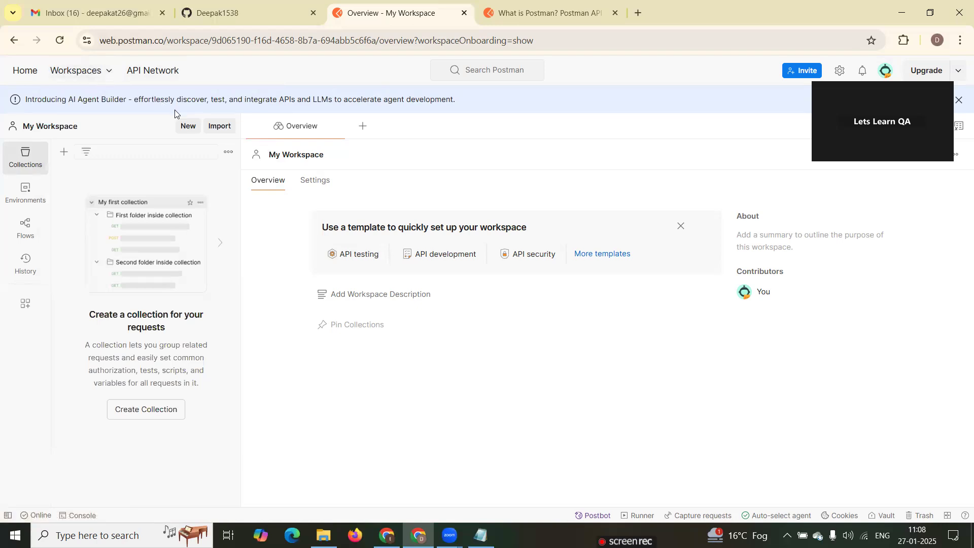
{"action": "left_click", "coordinate": [186, 128]}
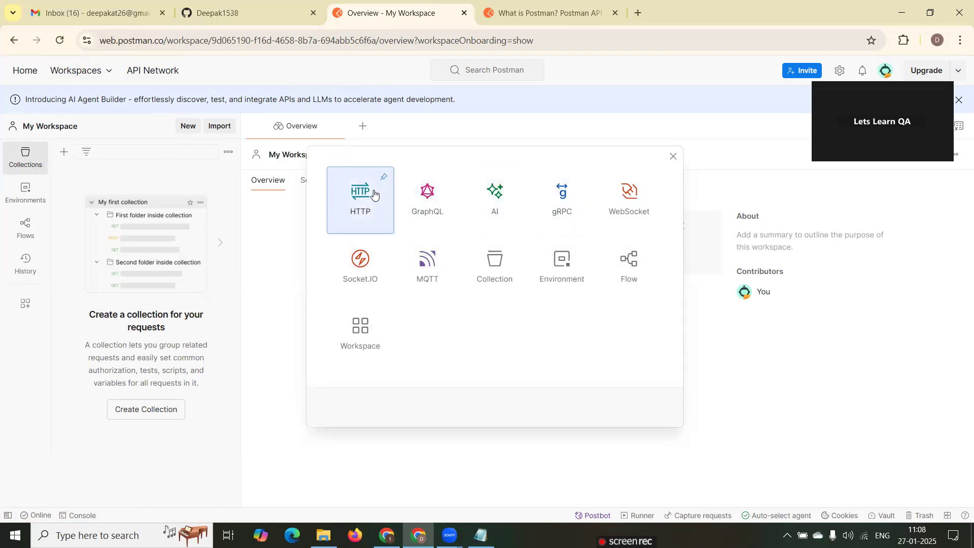
{"action": "left_click", "coordinate": [359, 325]}
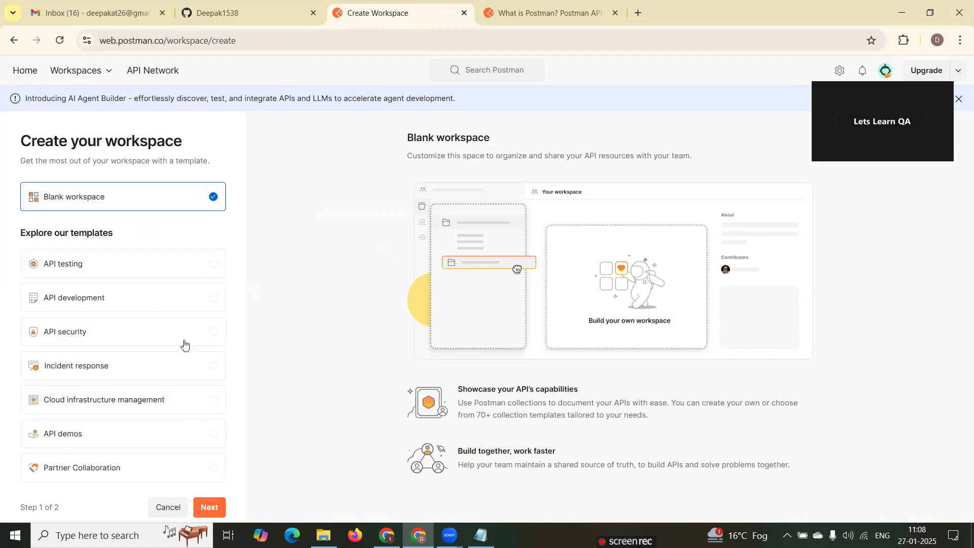
{"action": "left_click", "coordinate": [209, 510]}
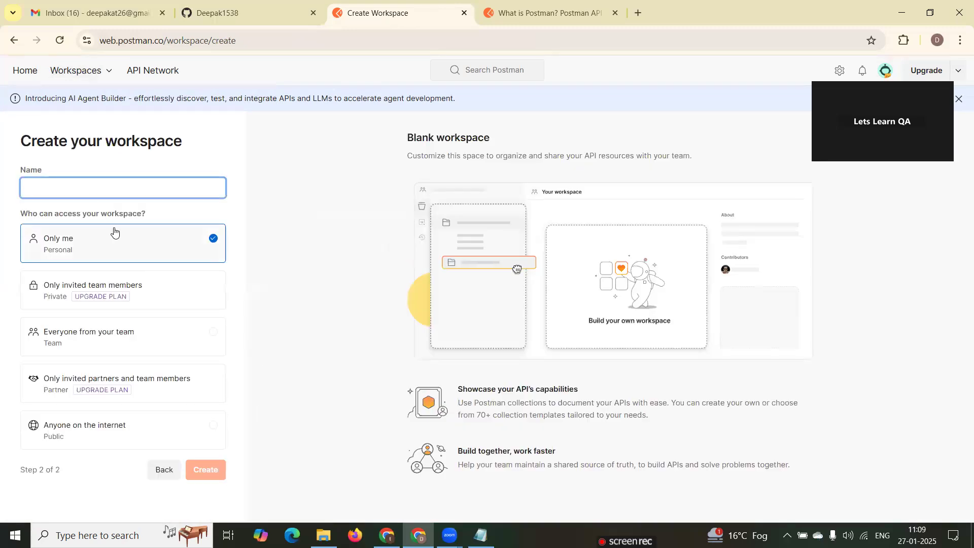
Step: Name the workspace GitHubWorkSpace with Only me access and create it
{"action": "left_click", "coordinate": [87, 187]}
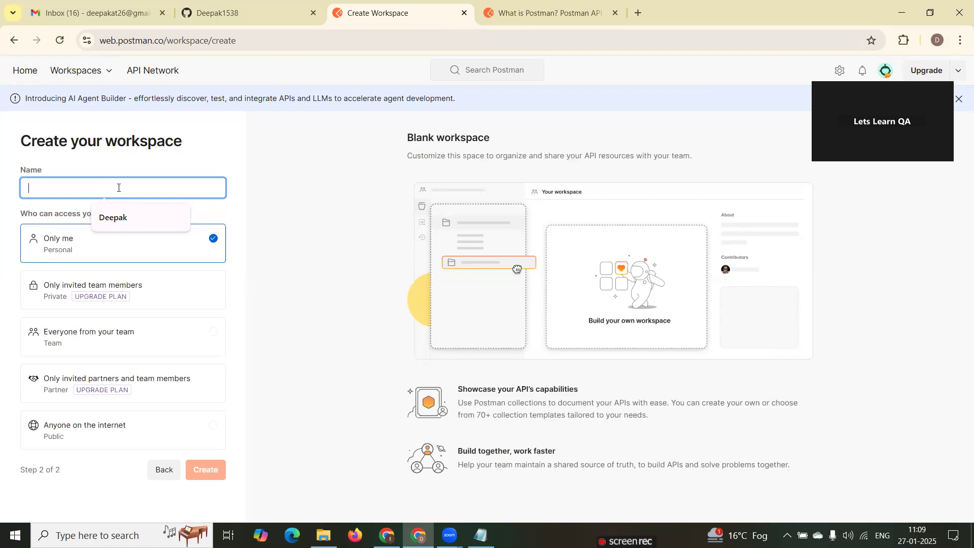
{"action": "type", "text": "GitGu"}
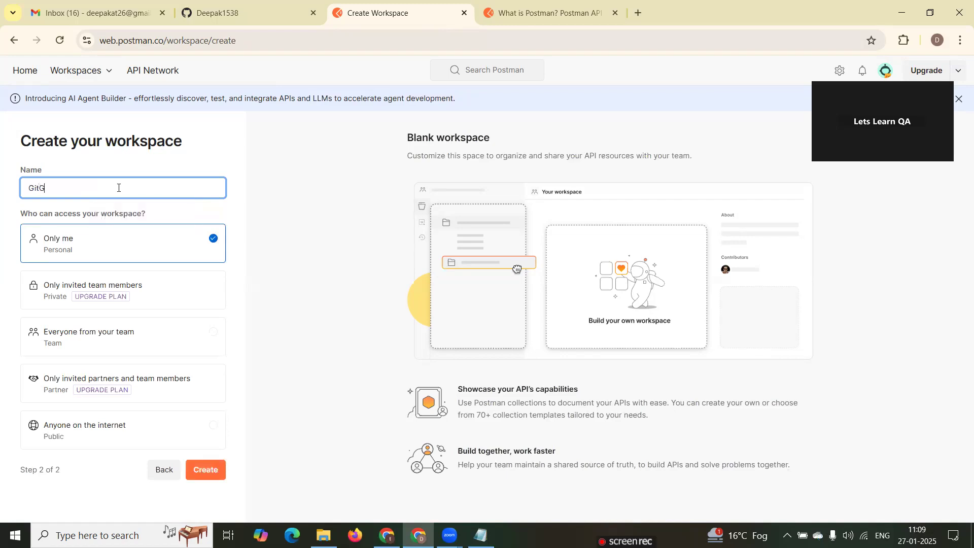
{"action": "key", "text": "BackSpace"}
{"action": "key", "text": "BackSpace"}
{"action": "type", "text": "HubWorkSpace"}
{"action": "left_click", "coordinate": [202, 472]}
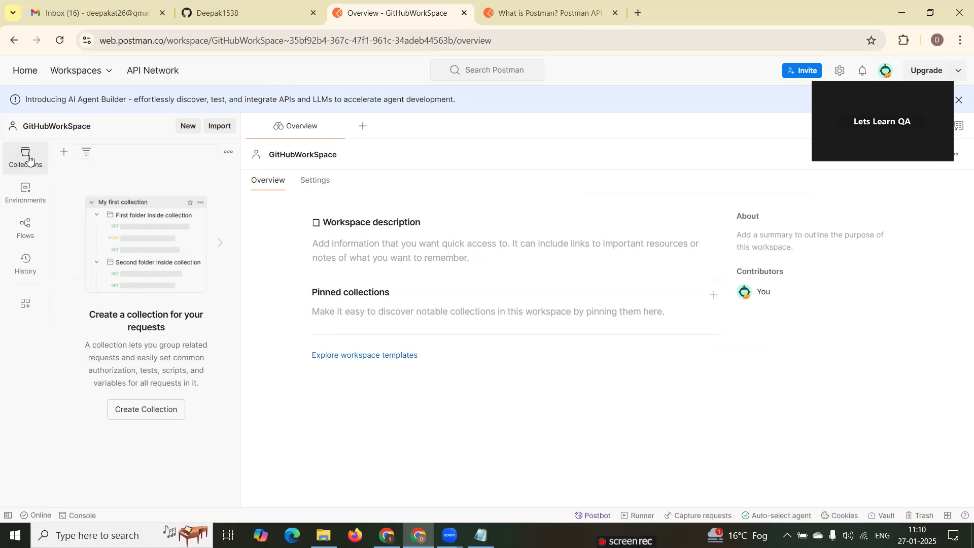
Step: Create a blank collection in the GitHubWorkSpace workspace
{"action": "left_click", "coordinate": [29, 160]}
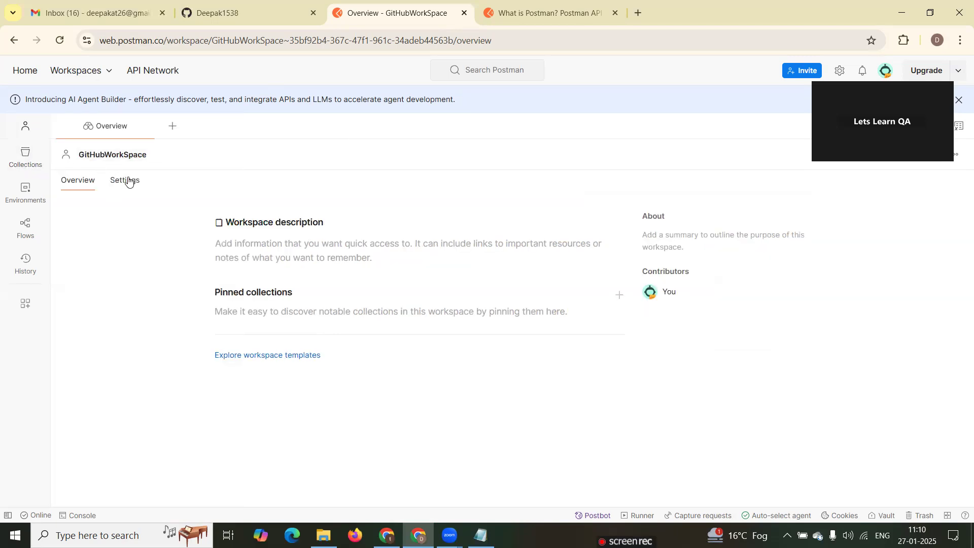
{"action": "left_click", "coordinate": [23, 166]}
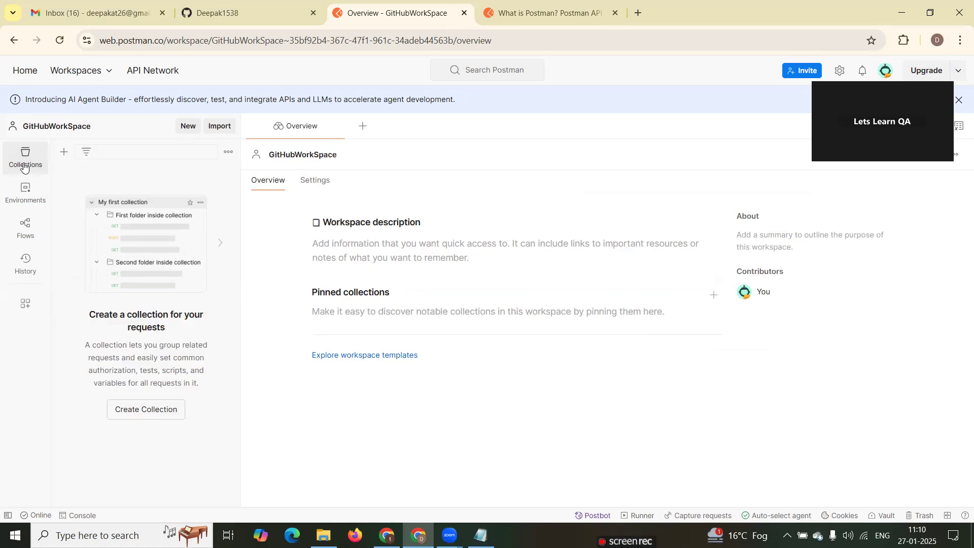
{"action": "left_click", "coordinate": [64, 153]}
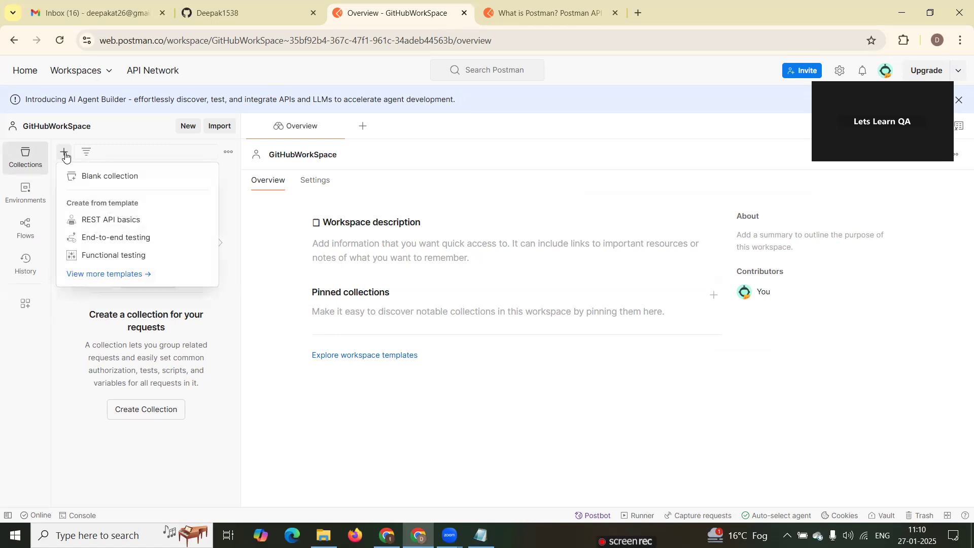
{"action": "left_click", "coordinate": [105, 182]}
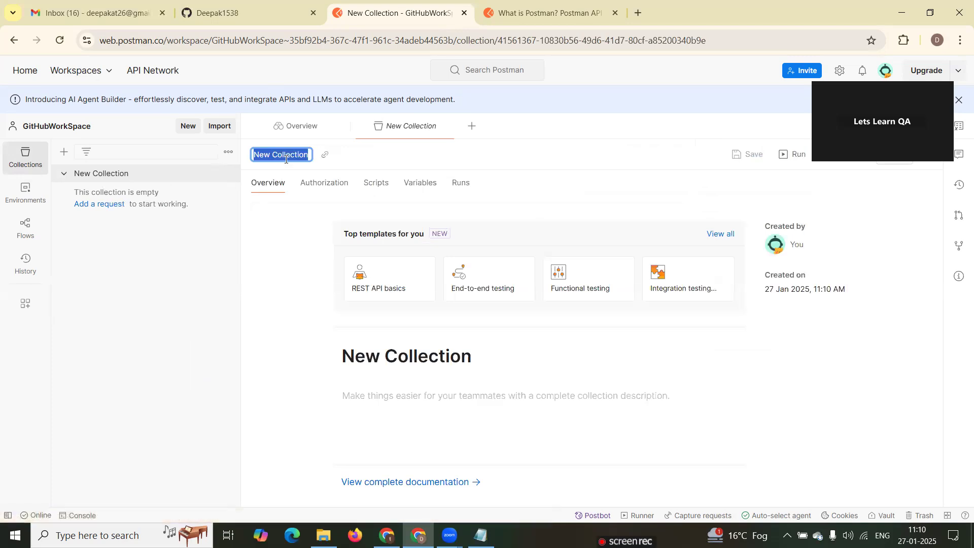
Step: Rename the new collection to GitHubAPIs
{"action": "type", "text": "GitHubAPIs"}
{"action": "left_click", "coordinate": [415, 168]}
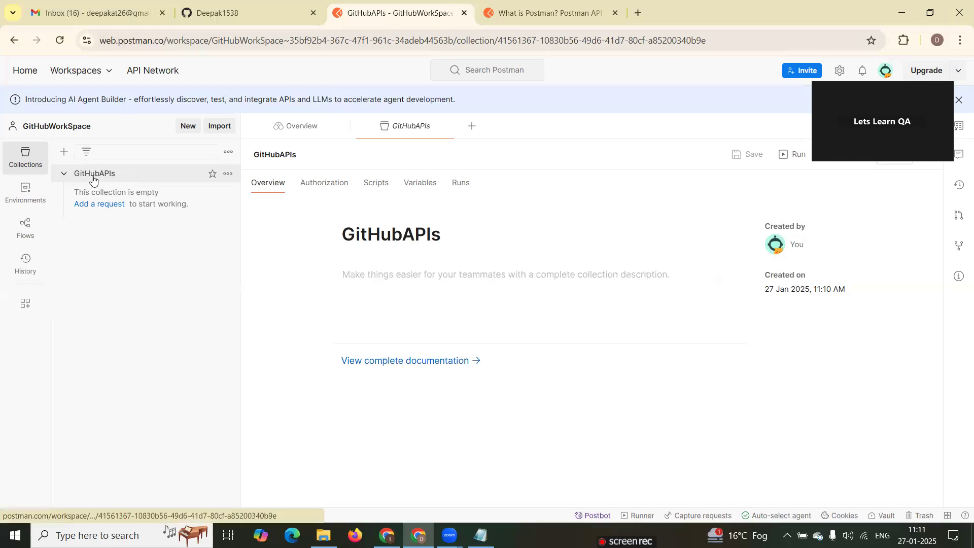
Step: Add a new request to the GitHubAPIs collection
{"action": "left_click", "coordinate": [99, 204]}
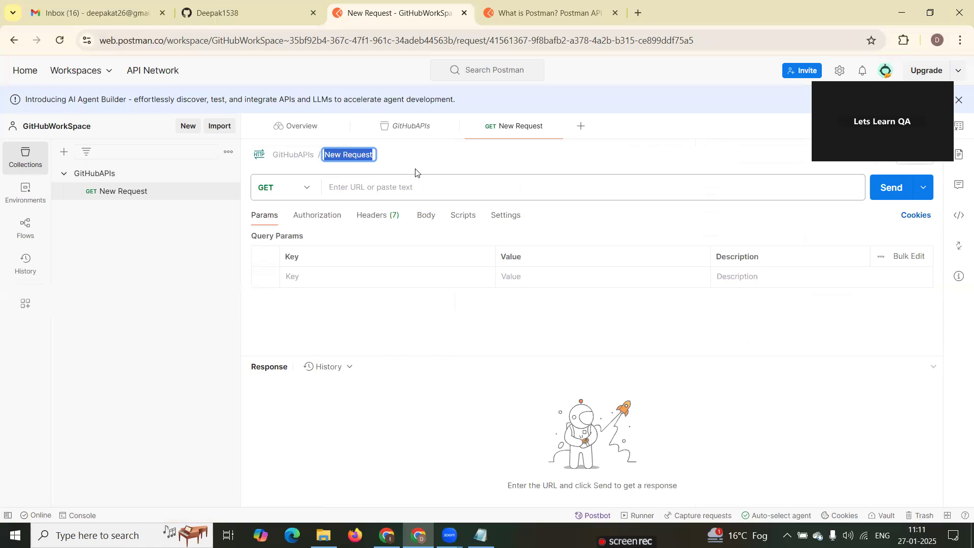
{"action": "left_click", "coordinate": [440, 165]}
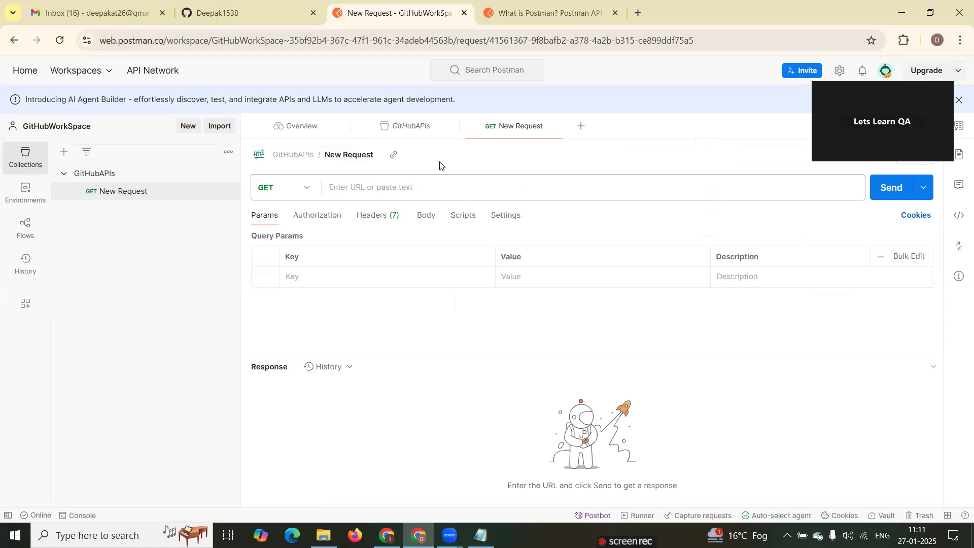
Step: Rename the new request to JobsList
{"action": "left_click", "coordinate": [342, 155]}
{"action": "type", "text": "JobsAp"}
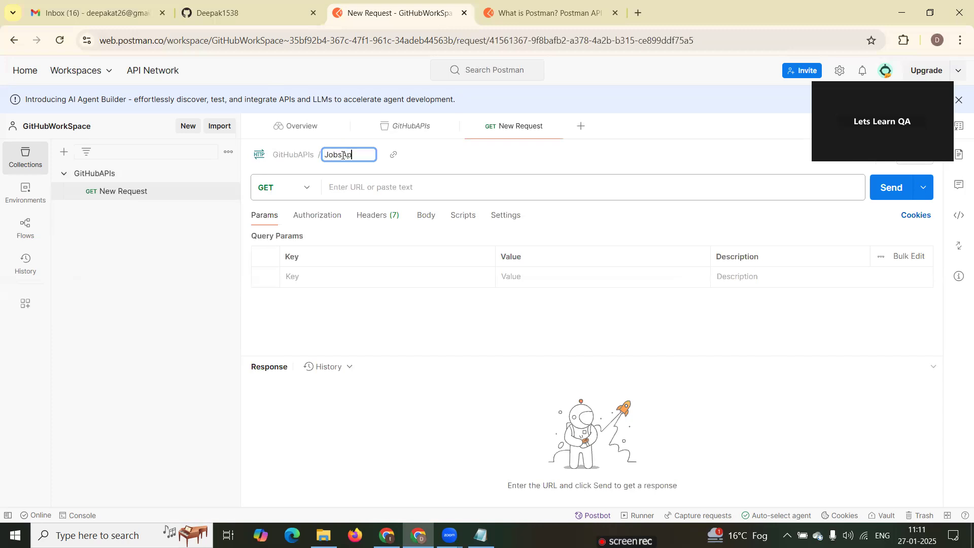
{"action": "key", "text": "BackSpace"}
{"action": "key", "text": "BackSpace"}
{"action": "key", "text": "BackSpace"}
{"action": "type", "text": "JobsList"}
{"action": "key", "text": "Return"}
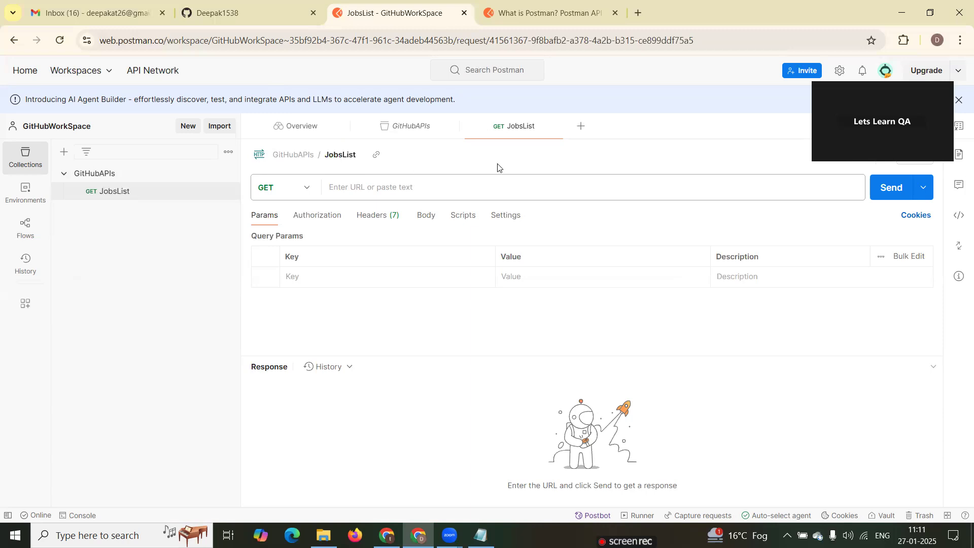
{"action": "left_click", "coordinate": [306, 190]}
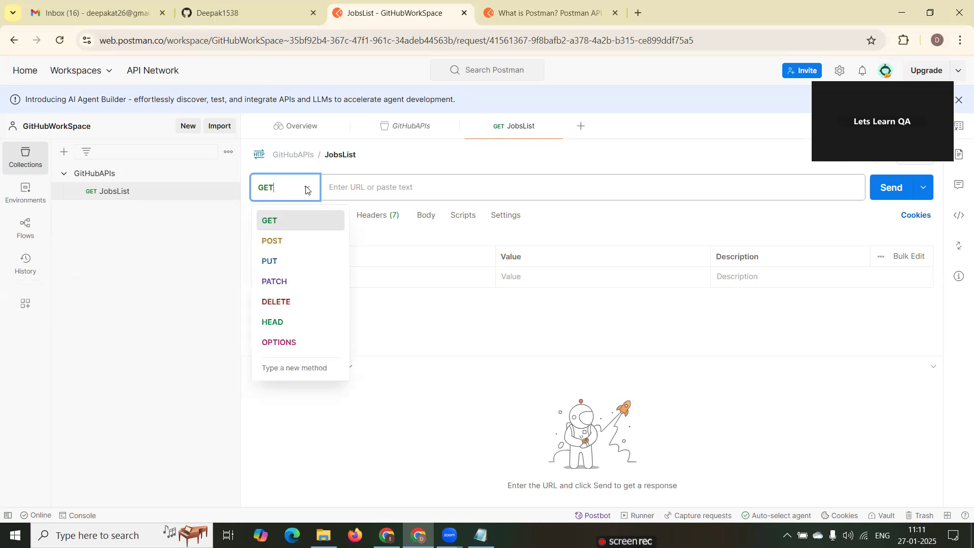
{"action": "left_click", "coordinate": [379, 182]}
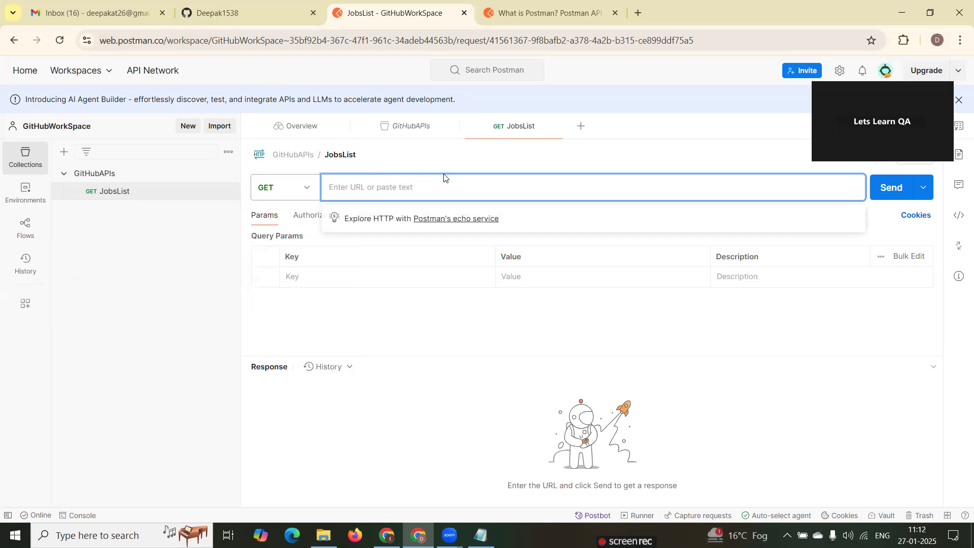
{"action": "left_click", "coordinate": [487, 163]}
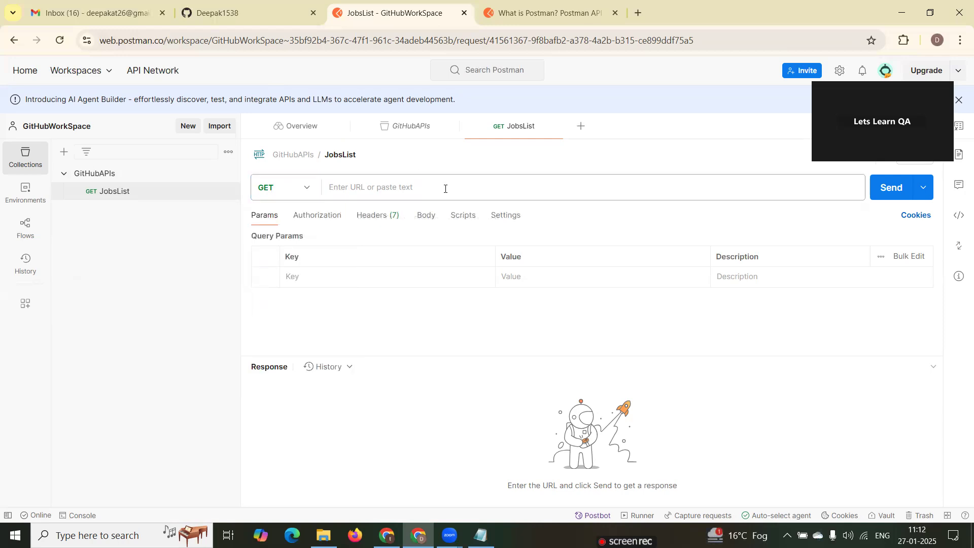
{"action": "left_click", "coordinate": [445, 188]}
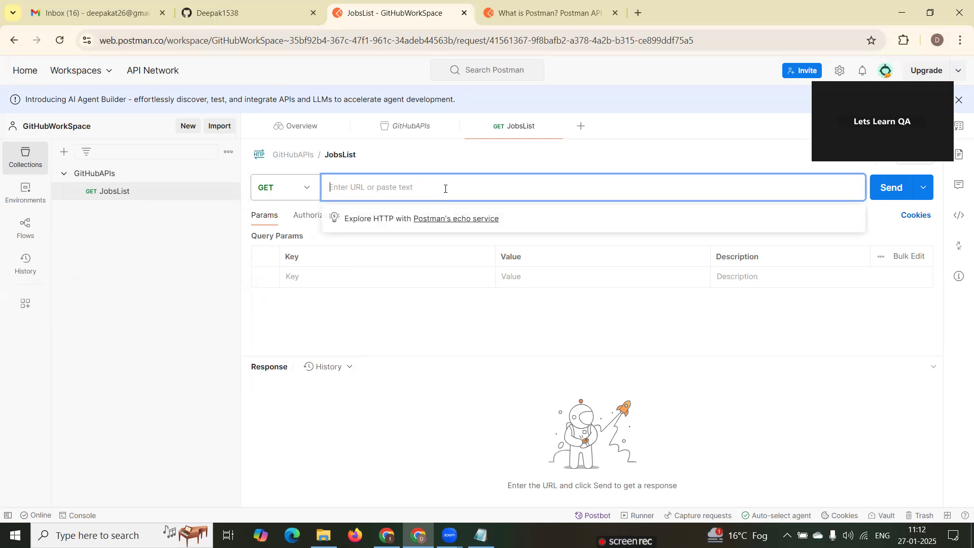
{"action": "left_click", "coordinate": [487, 164]}
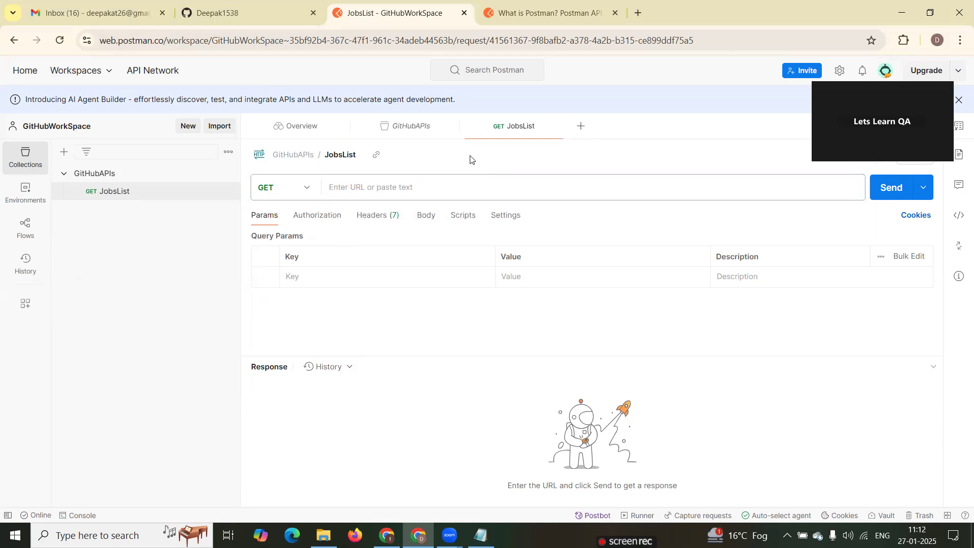
Step: Open a new browser tab and search the web for postman jobs api
{"action": "left_click", "coordinate": [640, 14]}
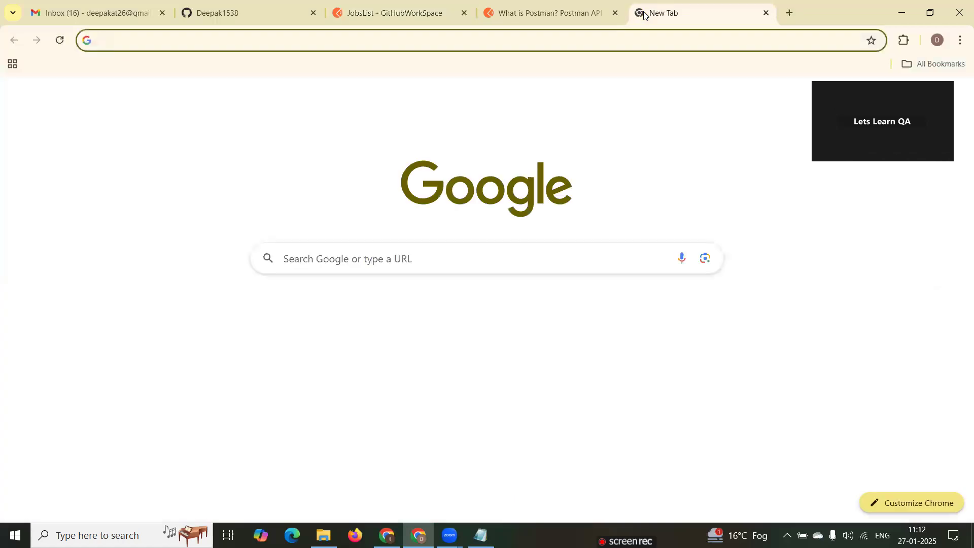
{"action": "type", "text": "post"}
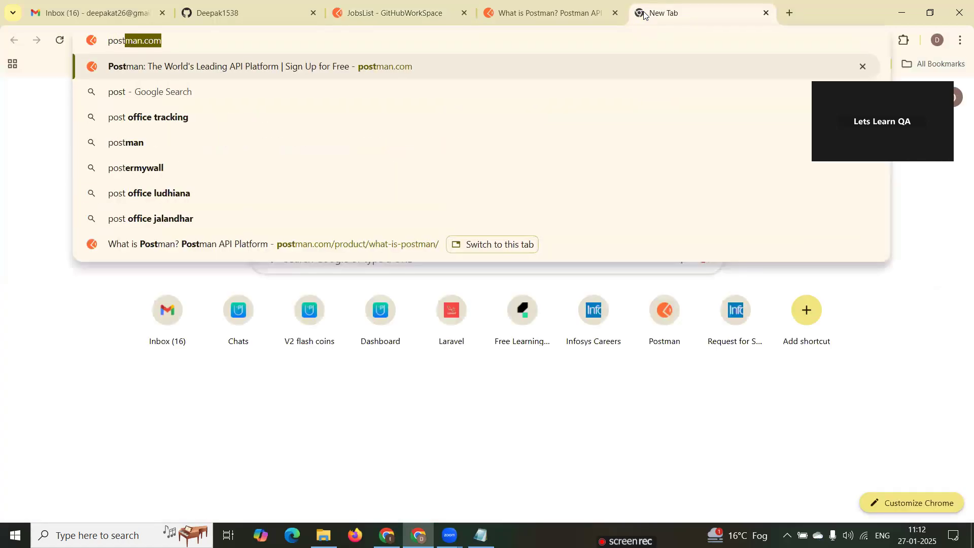
{"action": "type", "text": " a"}
{"action": "key", "text": "BackSpace"}
{"action": "key", "text": "BackSpace"}
{"action": "type", "text": "ma"}
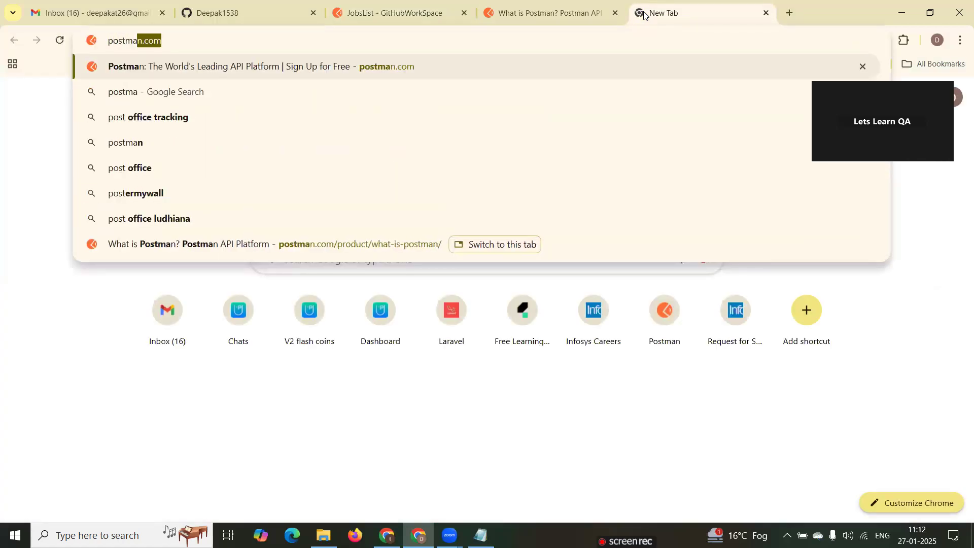
{"action": "type", "text": "n jobs"}
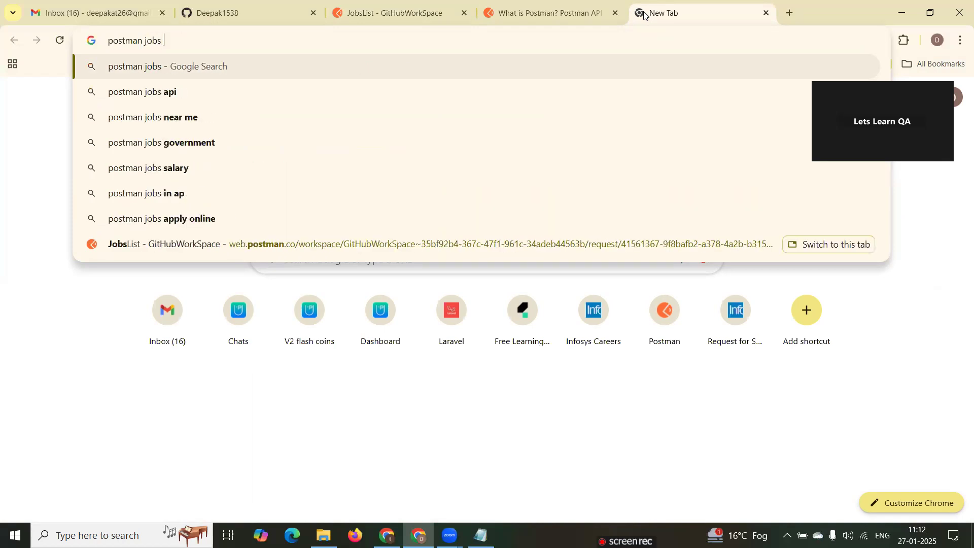
{"action": "key", "text": "Down"}
{"action": "key", "text": "Return"}
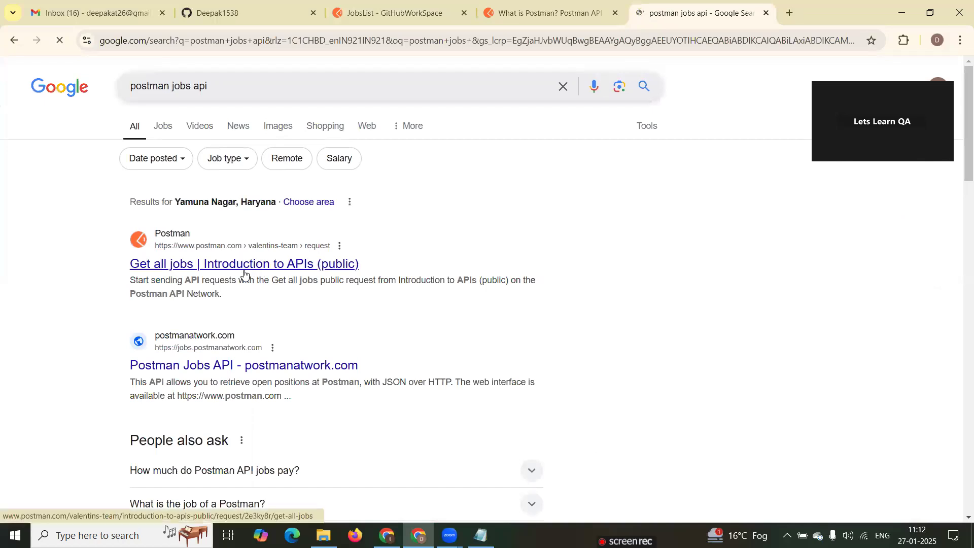
{"action": "left_click", "coordinate": [232, 364]}
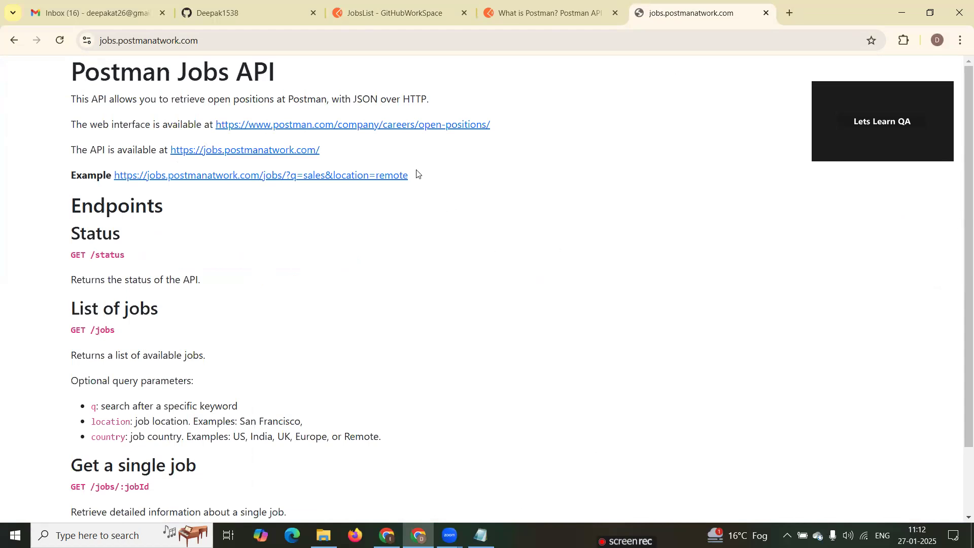
{"action": "left_click_drag", "start_coordinate": [326, 152], "coordinate": [171, 156]}
{"action": "key", "text": "ctrl+c"}
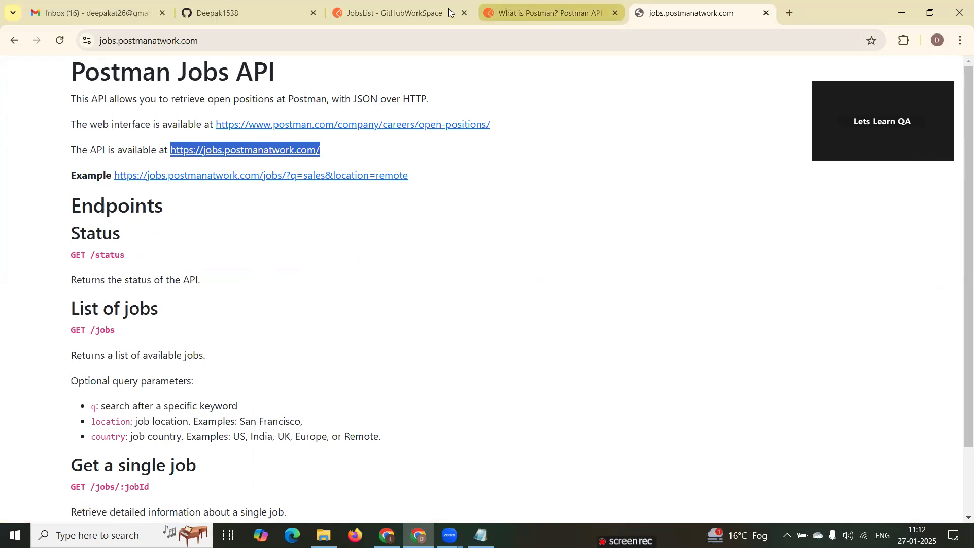
{"action": "left_click", "coordinate": [407, 14]}
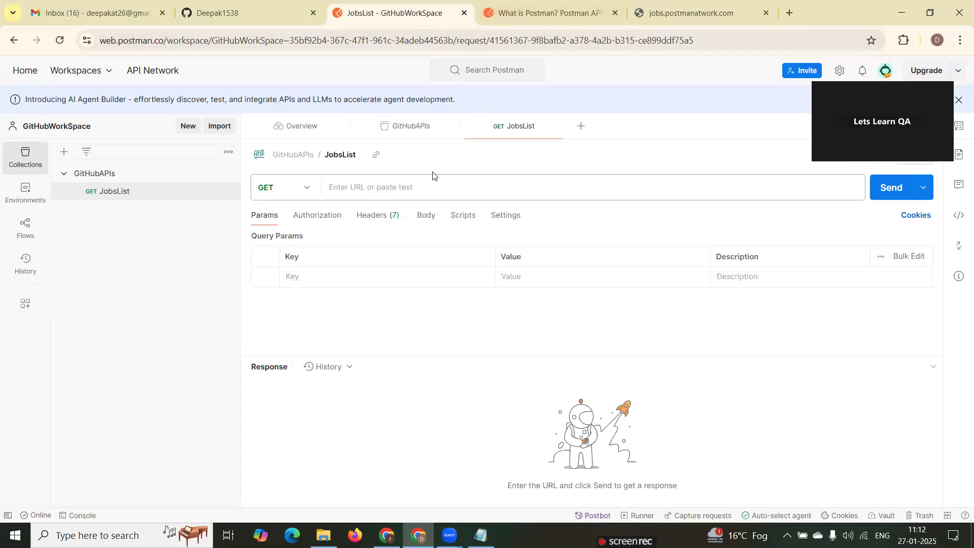
{"action": "left_click", "coordinate": [421, 183]}
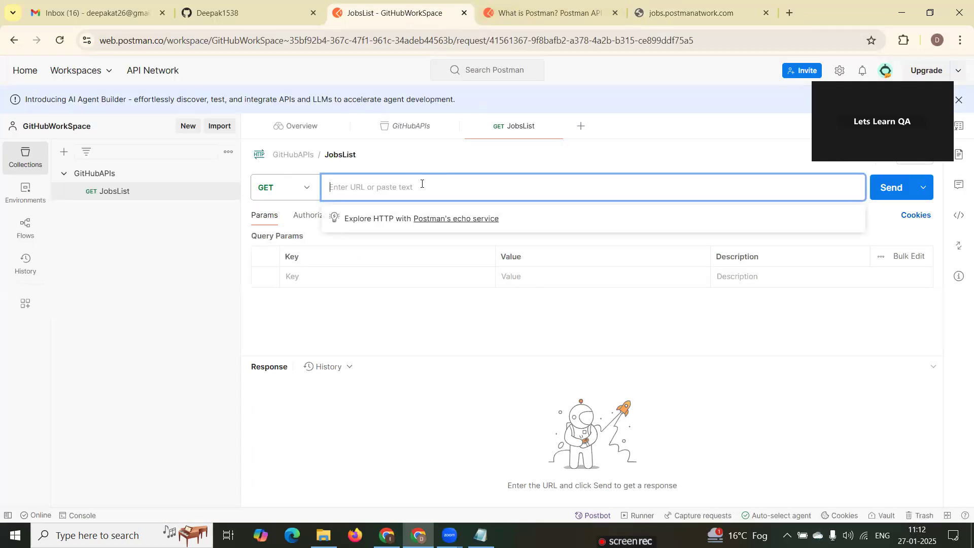
{"action": "key", "text": "ctrl+v"}
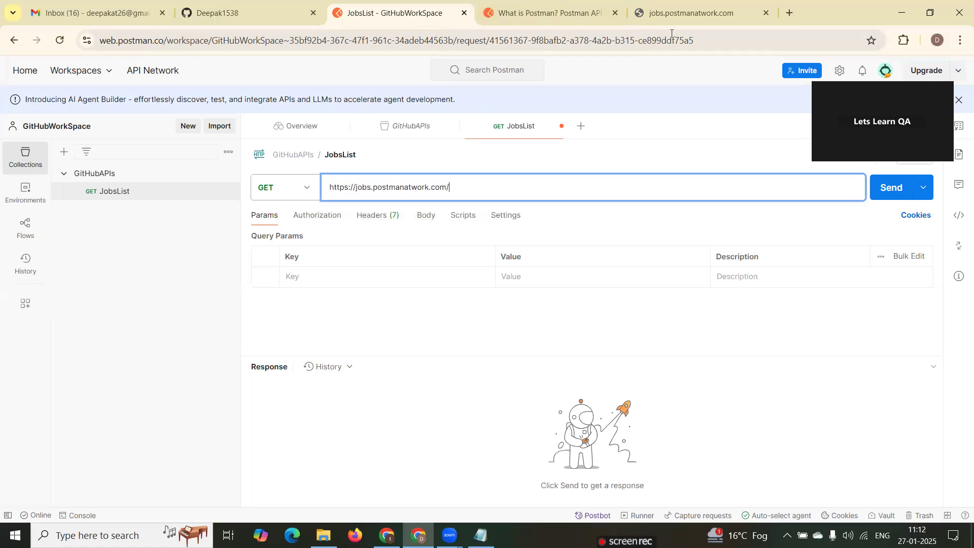
{"action": "left_click", "coordinate": [680, 10]}
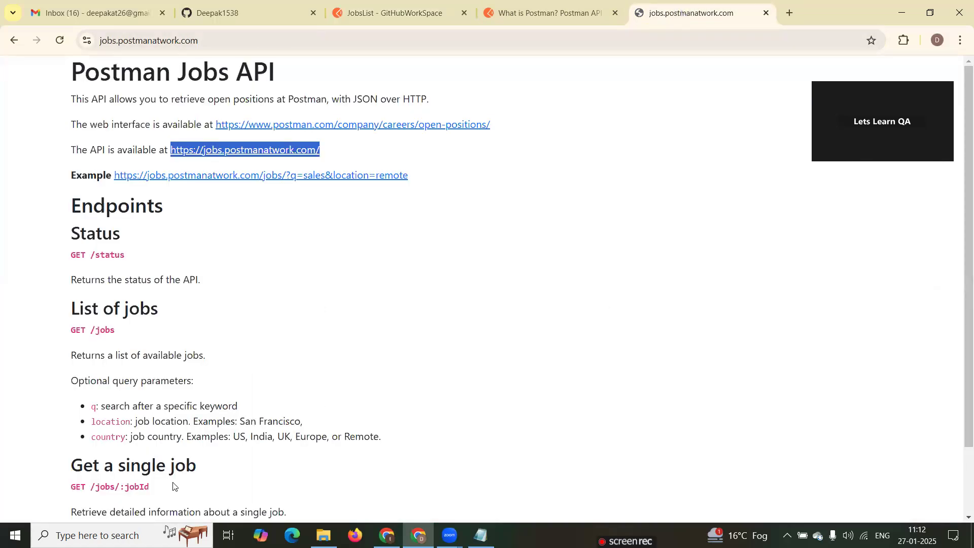
{"action": "left_click", "coordinate": [526, 7]}
{"action": "left_click", "coordinate": [404, 13]}
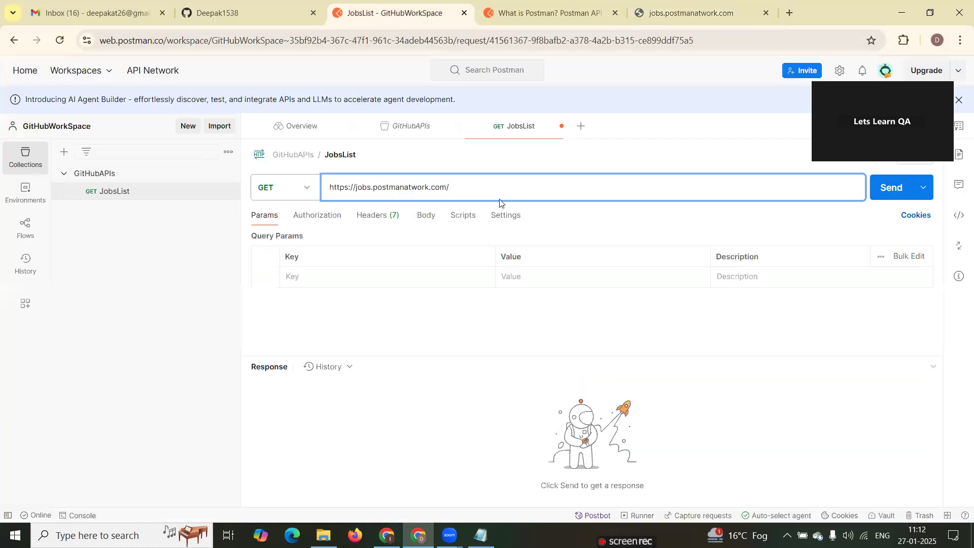
{"action": "type", "text": "jobs"}
{"action": "left_click", "coordinate": [614, 166]}
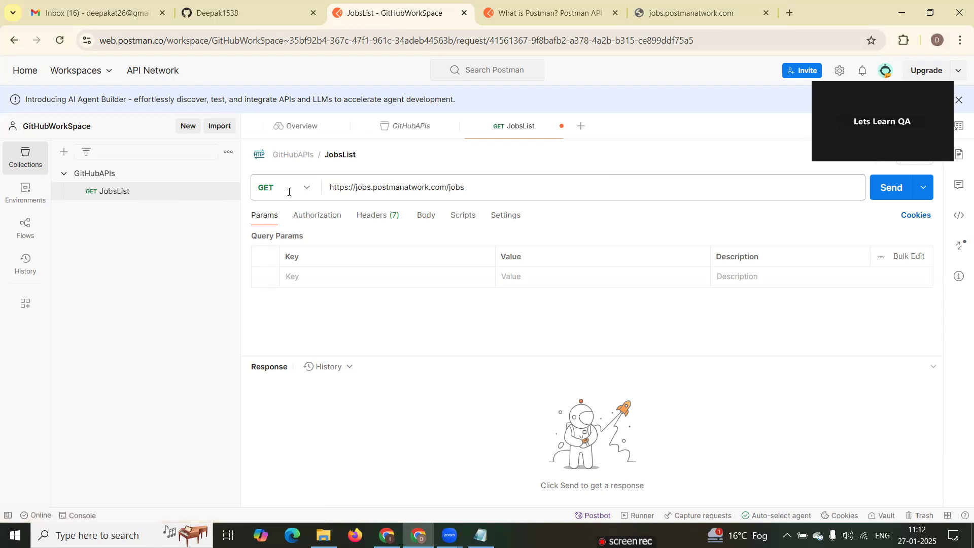
Step: Keep the GET method and send the JobsList request
{"action": "left_click", "coordinate": [306, 192]}
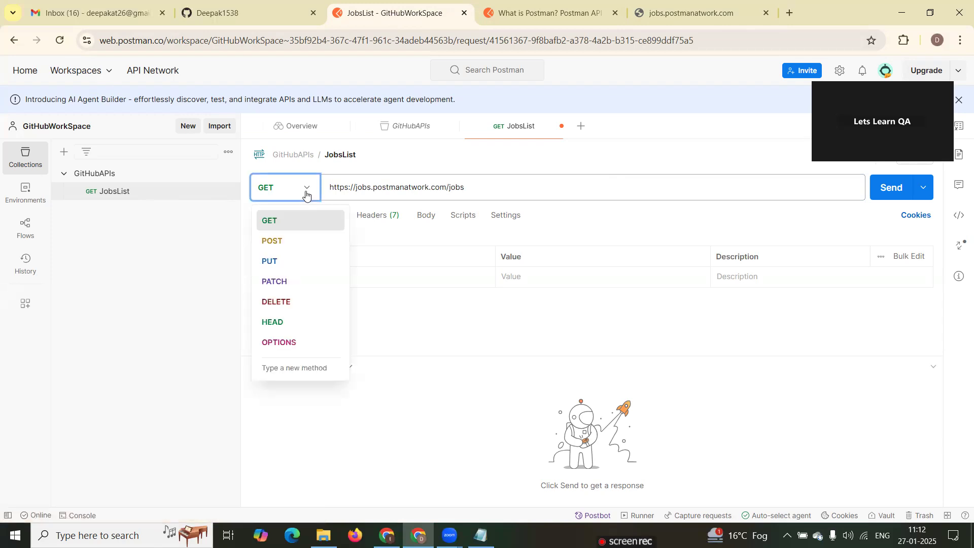
{"action": "left_click", "coordinate": [306, 194]}
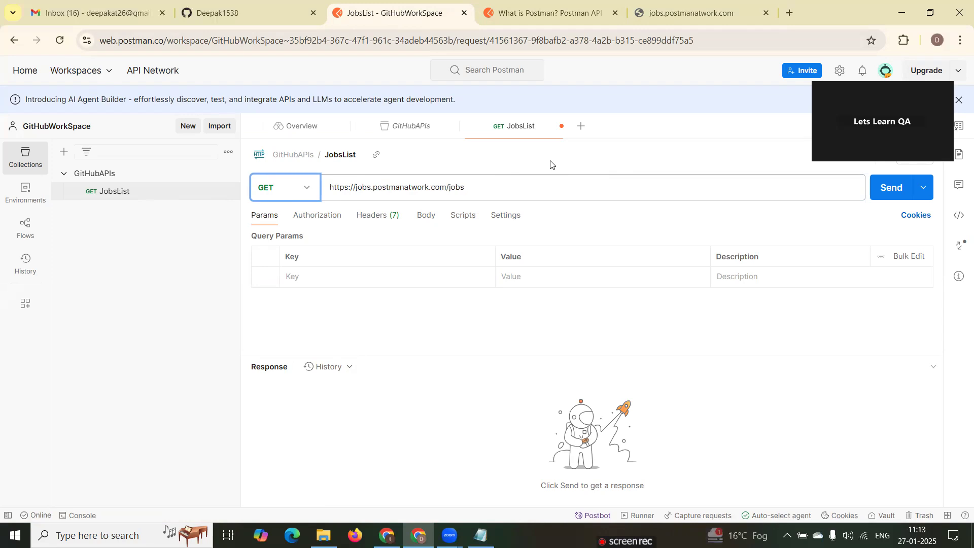
{"action": "left_click", "coordinate": [887, 198]}
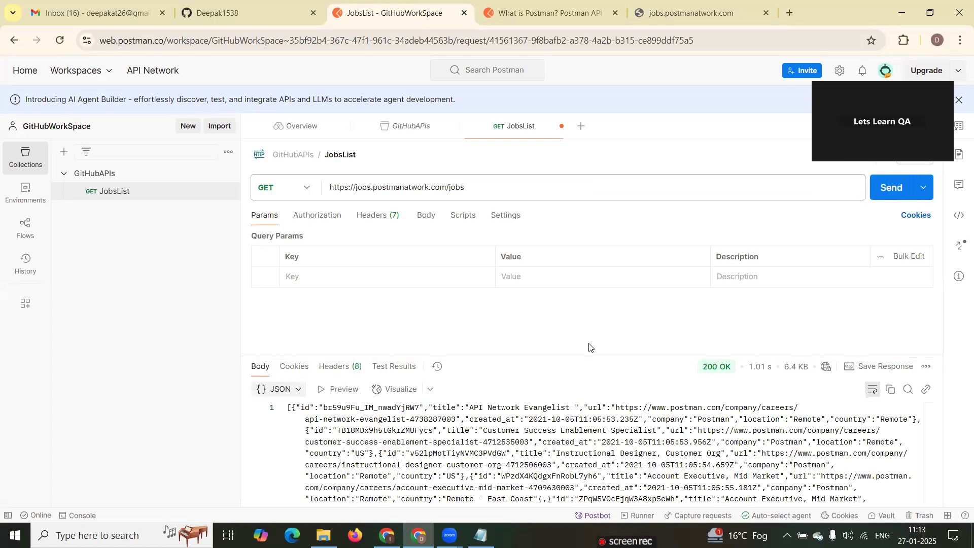
Step: Inspect the response's headers and JSON body
{"action": "left_click_drag", "start_coordinate": [580, 353], "coordinate": [578, 311]}
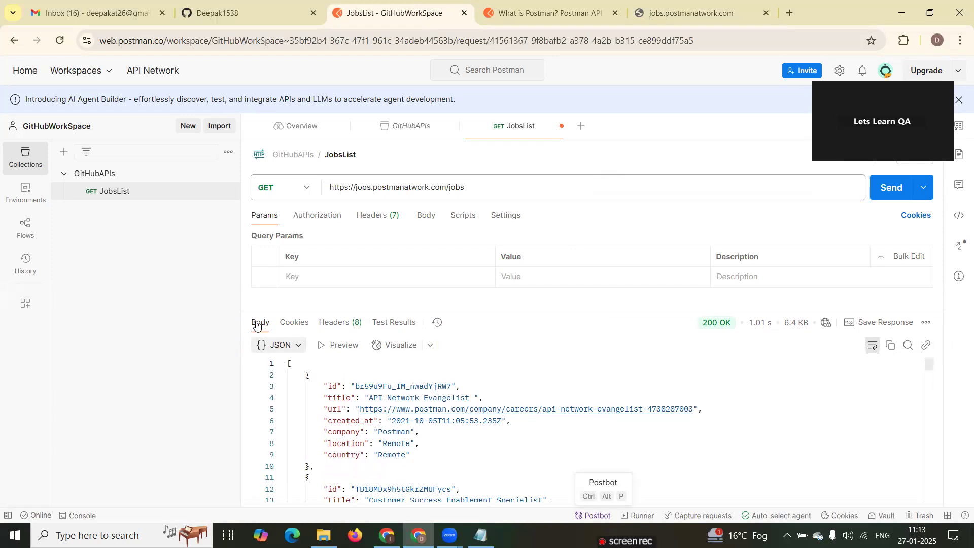
{"action": "left_click", "coordinate": [342, 323]}
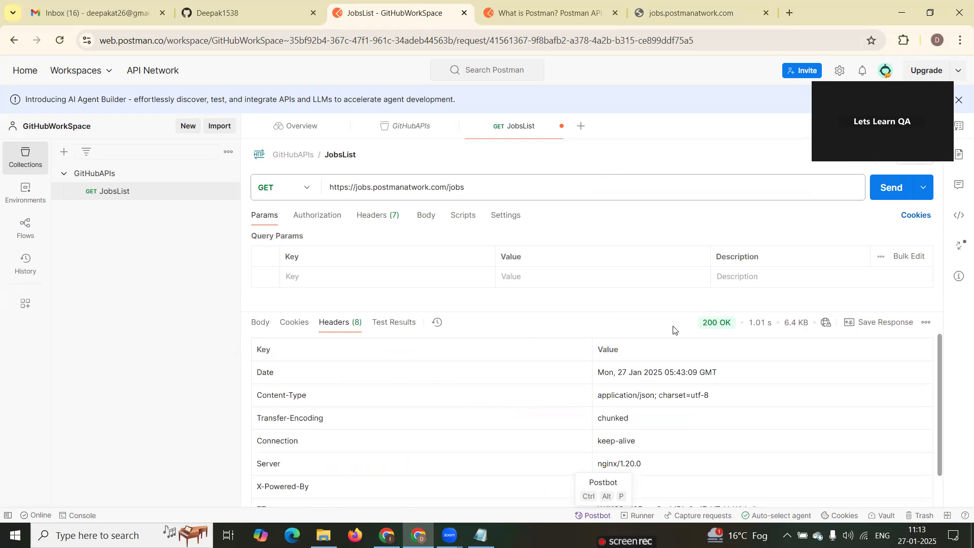
{"action": "mouse_move", "coordinate": [716, 327]}
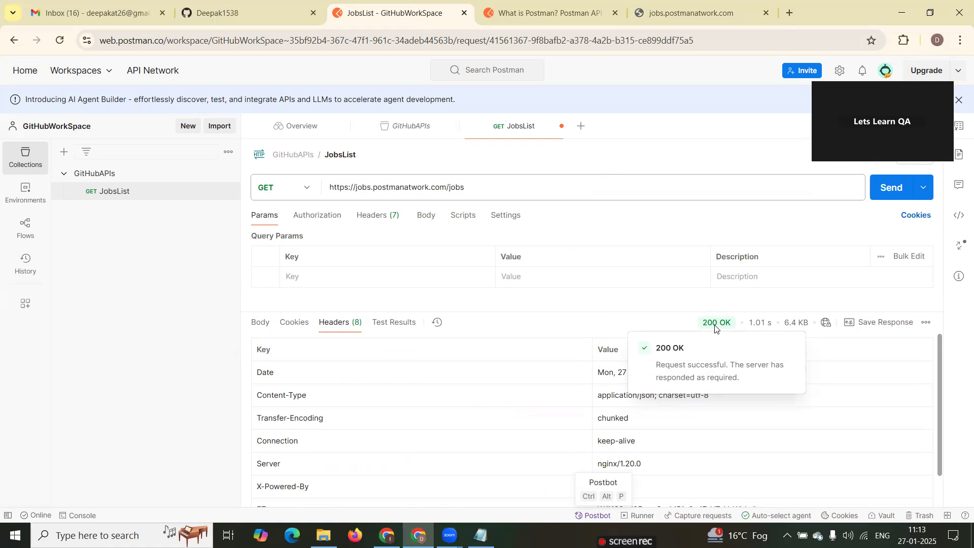
{"action": "left_click", "coordinate": [260, 323]}
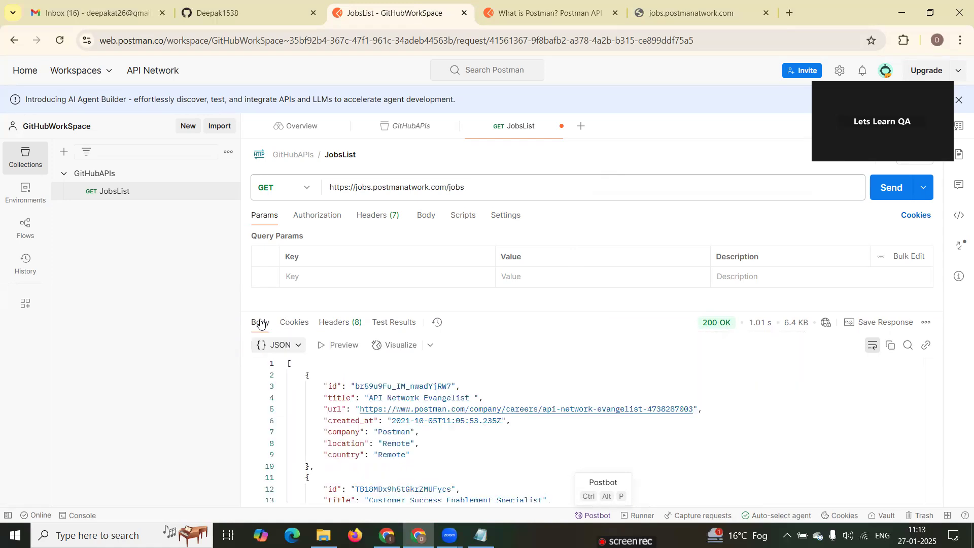